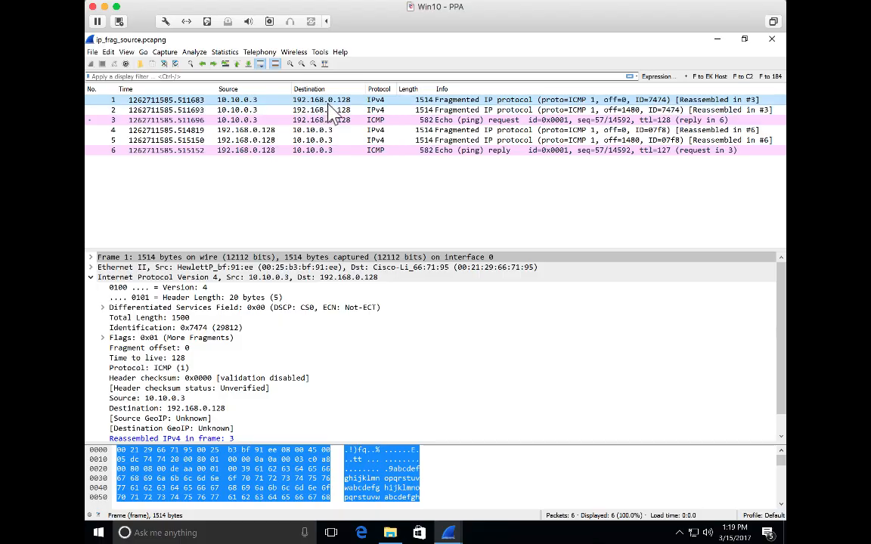
- Compare the IPv4 header details of packets 1 and 2, including identification, flags and fragment offset
click(463, 108)
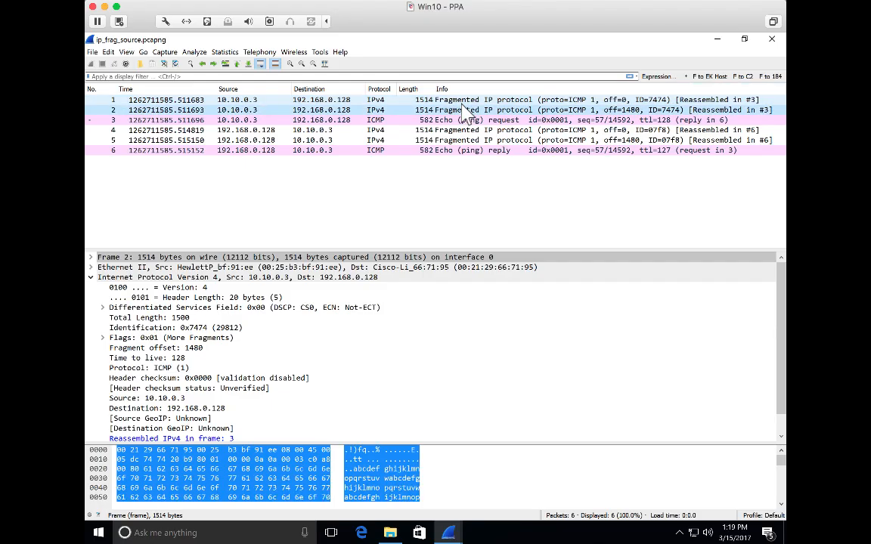
key(Up)
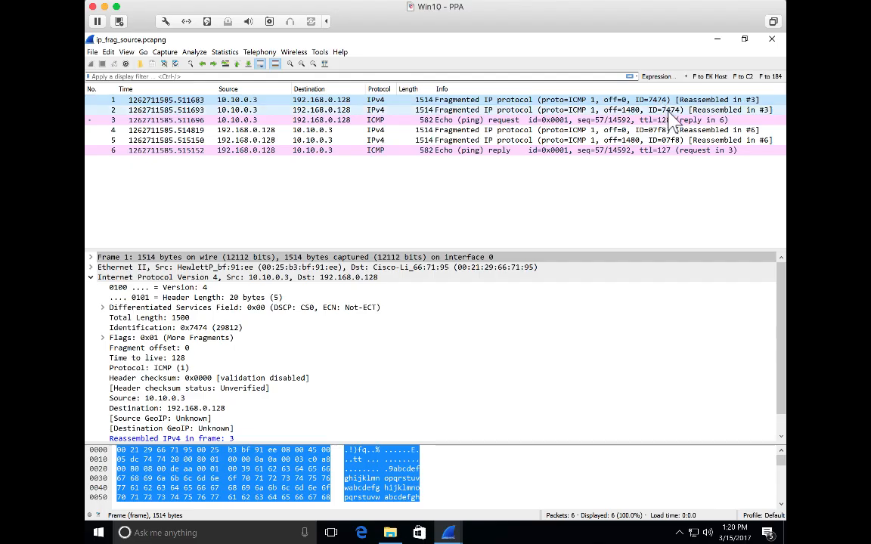
click(668, 111)
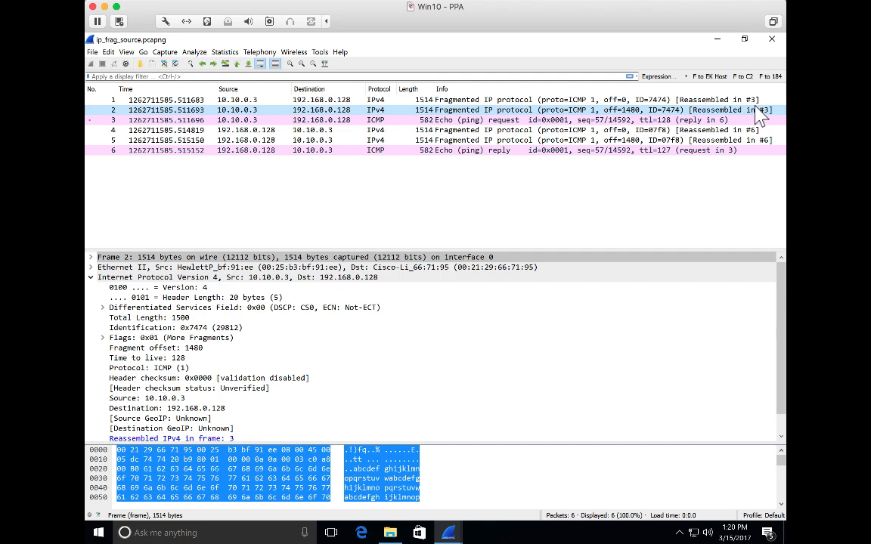
key(Up)
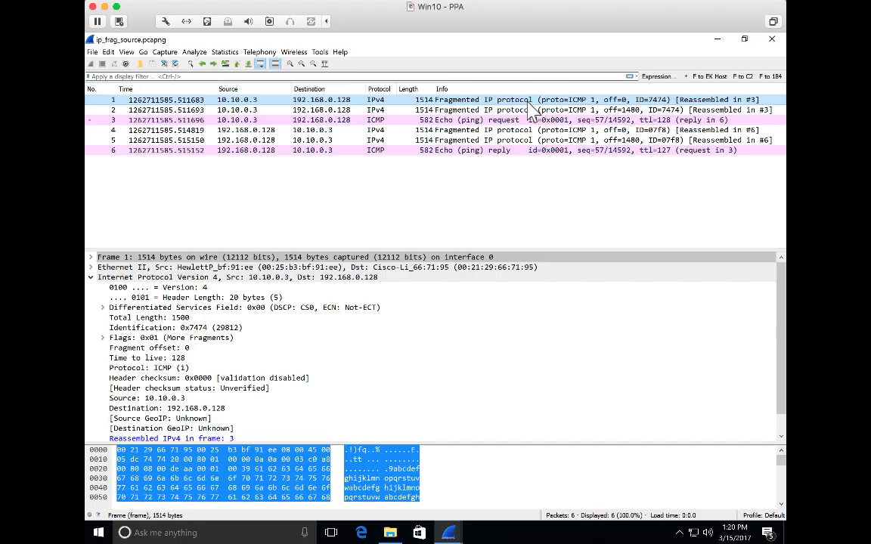
- Examine the IPv4 fragments list of packet 3, including the frame 2 fragment, the reassembled length and the reassembled data
key(Down)
key(Down)
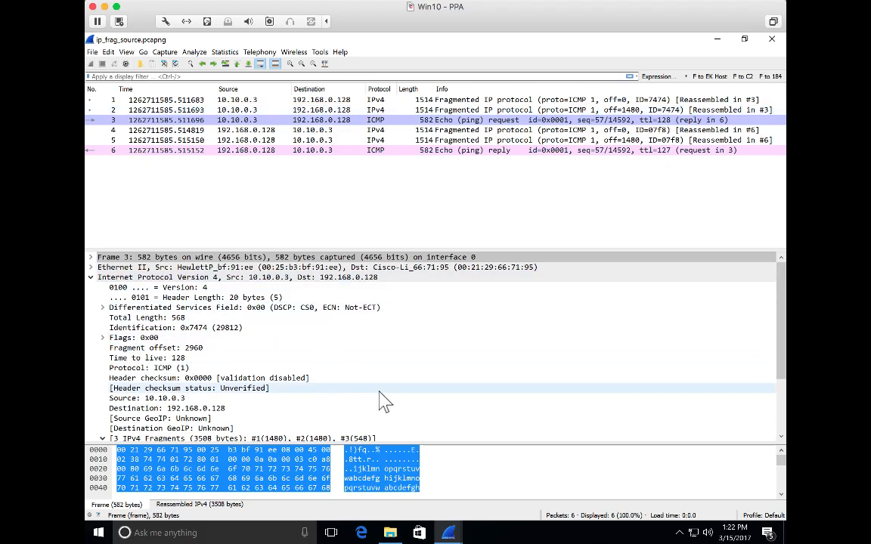
click(359, 438)
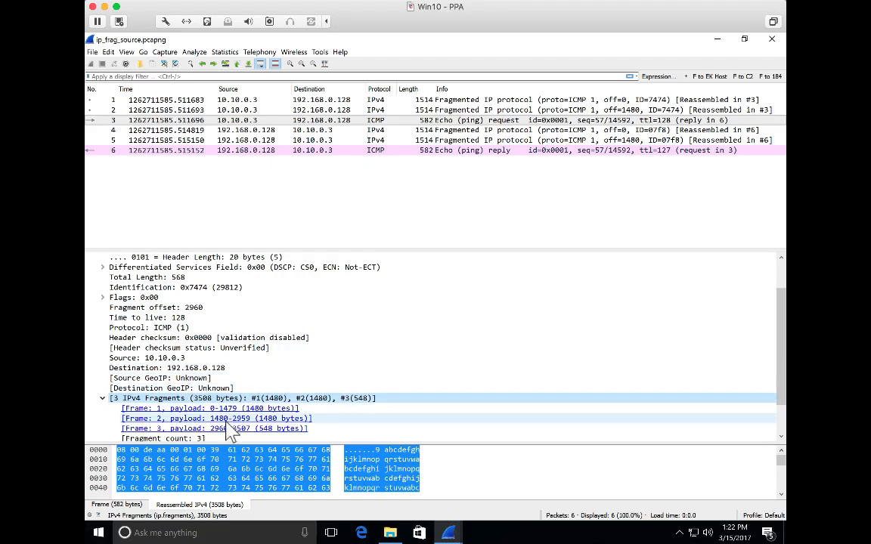
click(181, 420)
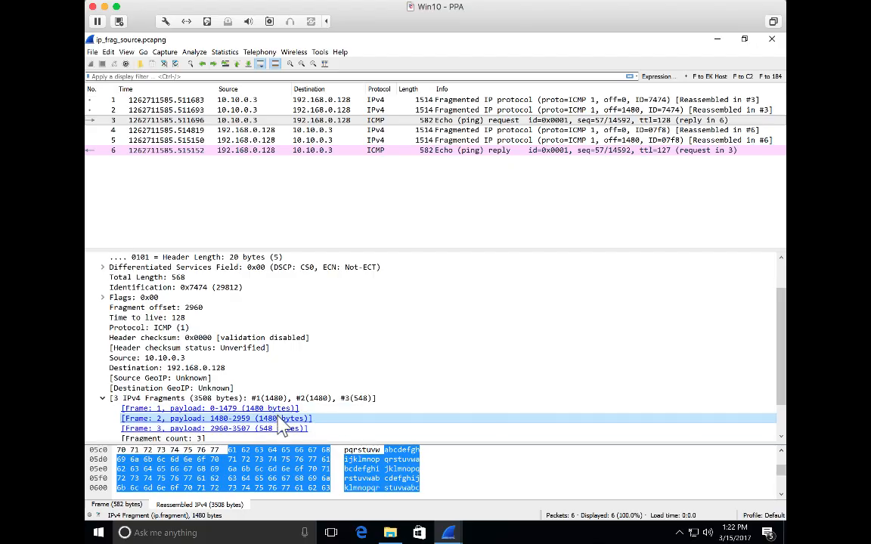
scroll(281, 434, down, 1)
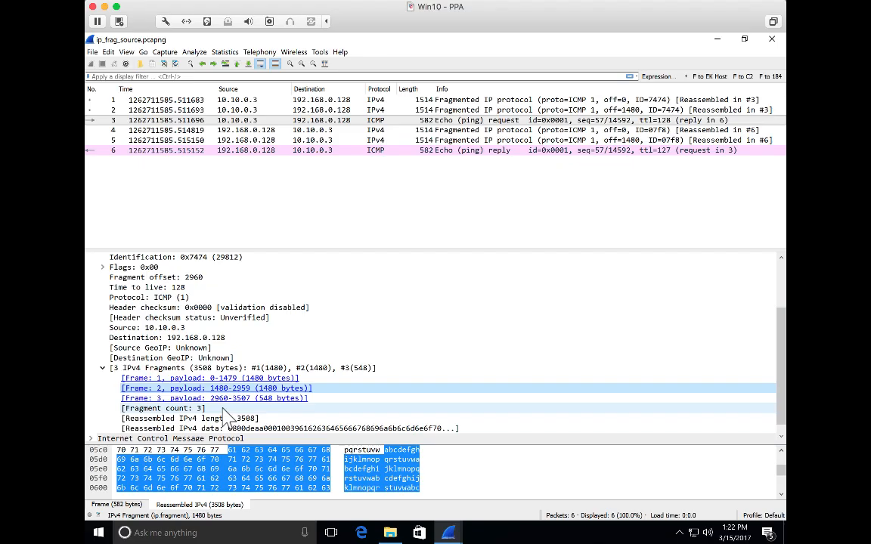
click(257, 420)
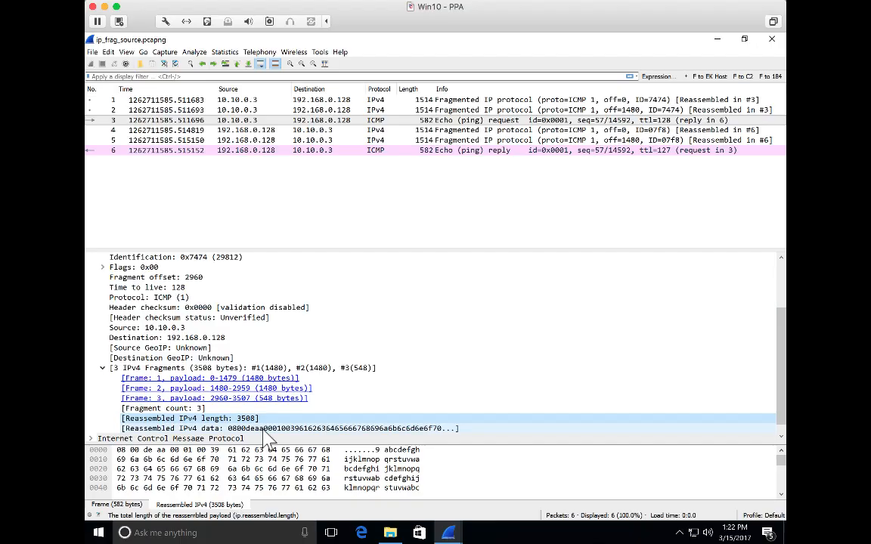
click(264, 429)
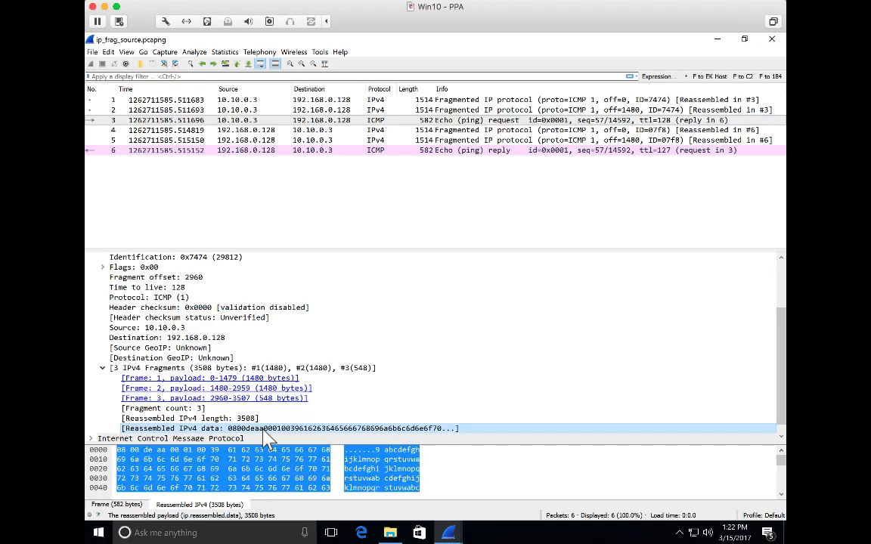
click(365, 470)
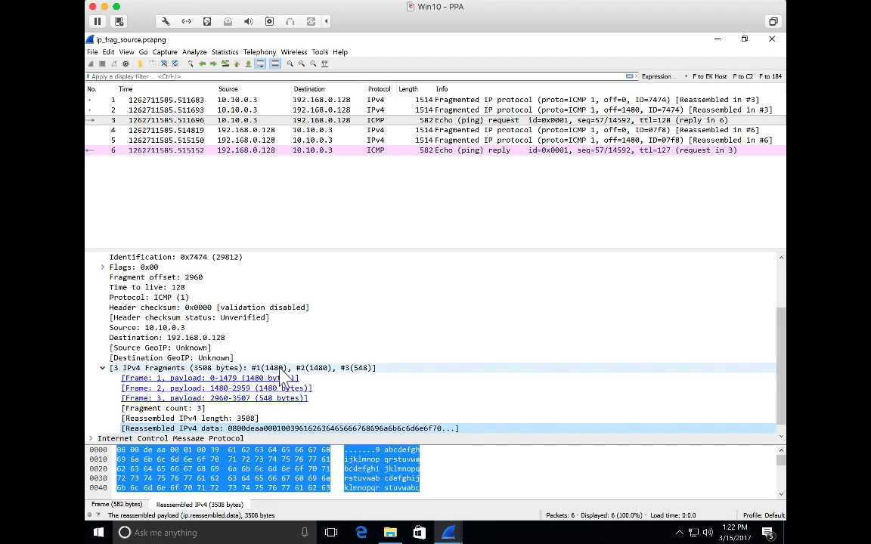
- Collapse the IPv4 details of packet 3 and compare the protocol layers listed for packets 1 through 3
scroll(233, 373, up, 3)
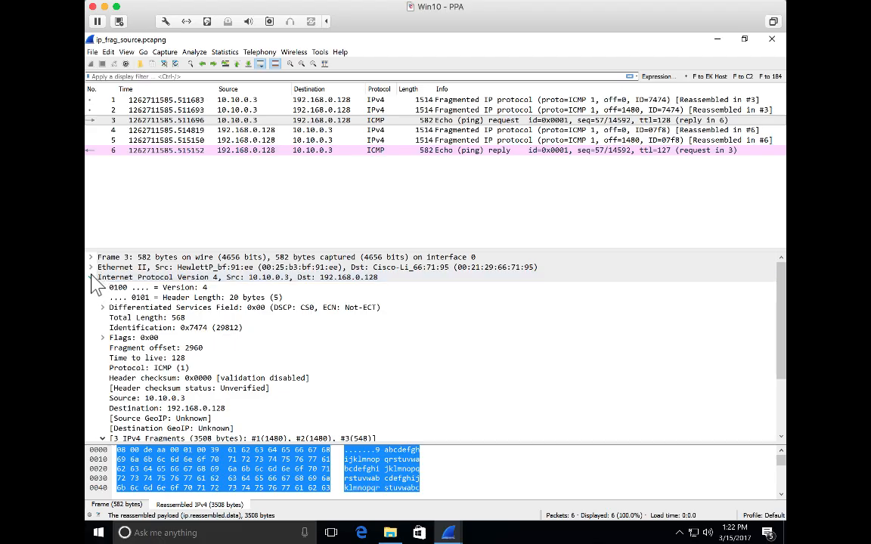
click(91, 278)
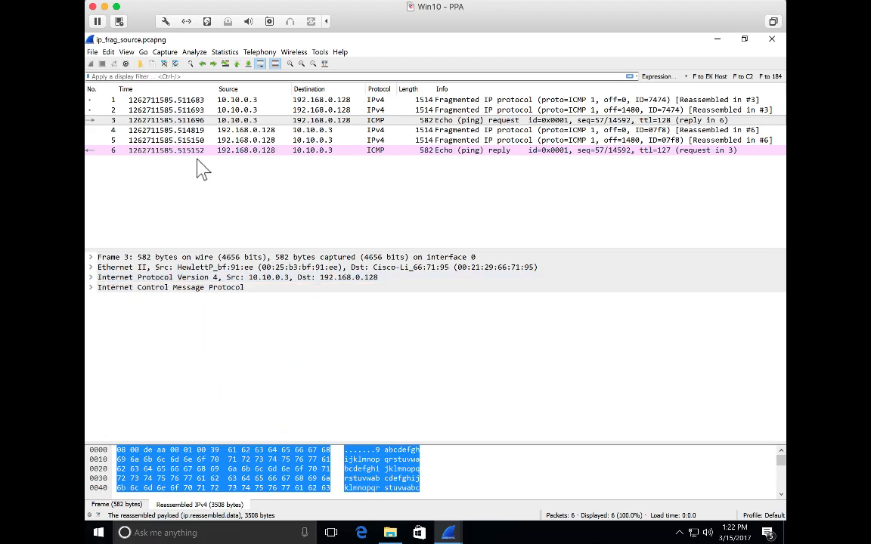
click(92, 288)
click(92, 288)
click(202, 121)
key(Up)
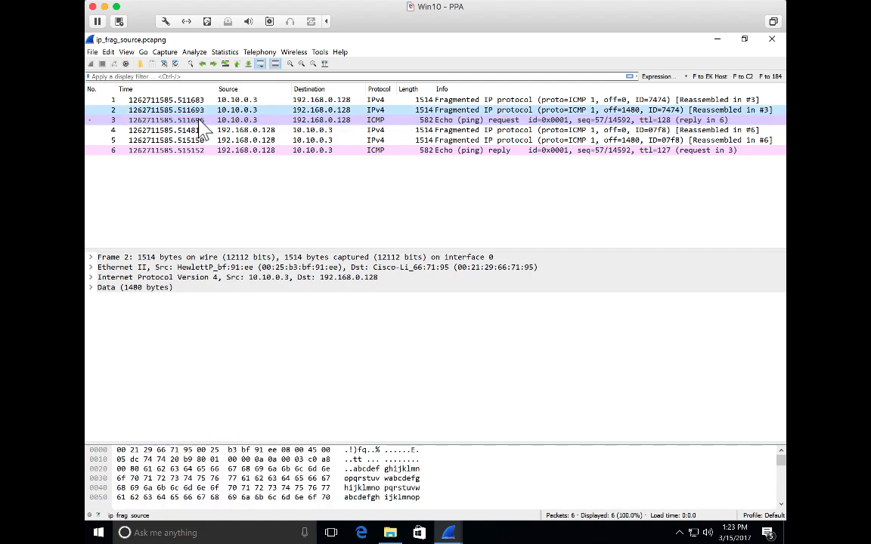
key(Up)
click(201, 121)
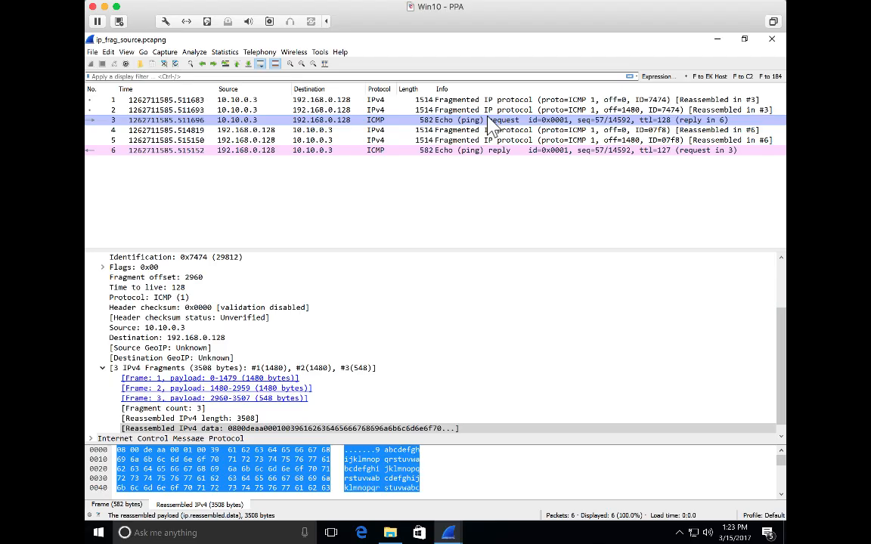
- Compare the identification and fragment offset of request fragments 1 and 2 with those of reply fragments 4 and 5
click(550, 100)
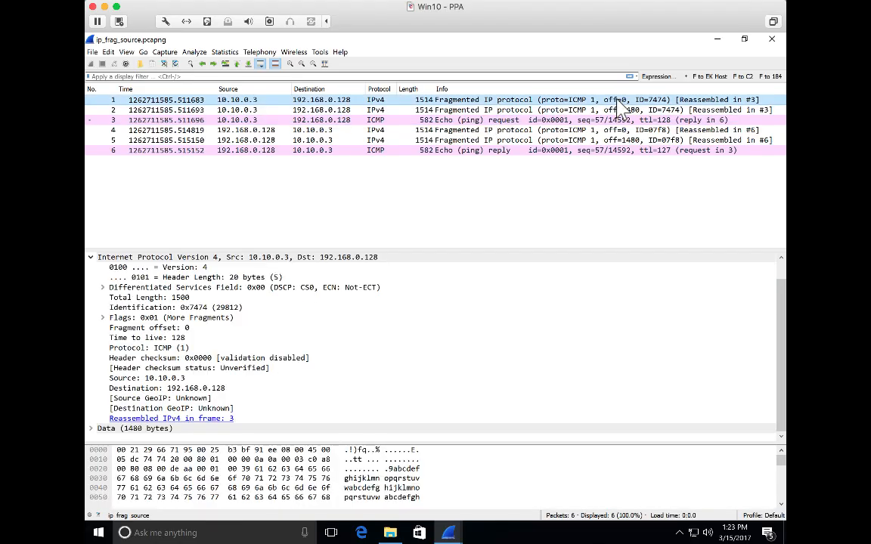
click(622, 110)
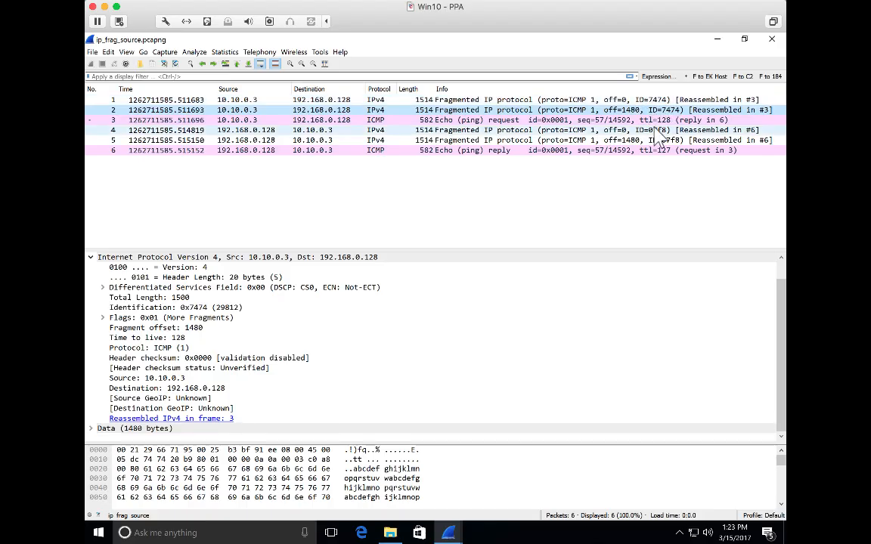
click(658, 132)
click(658, 142)
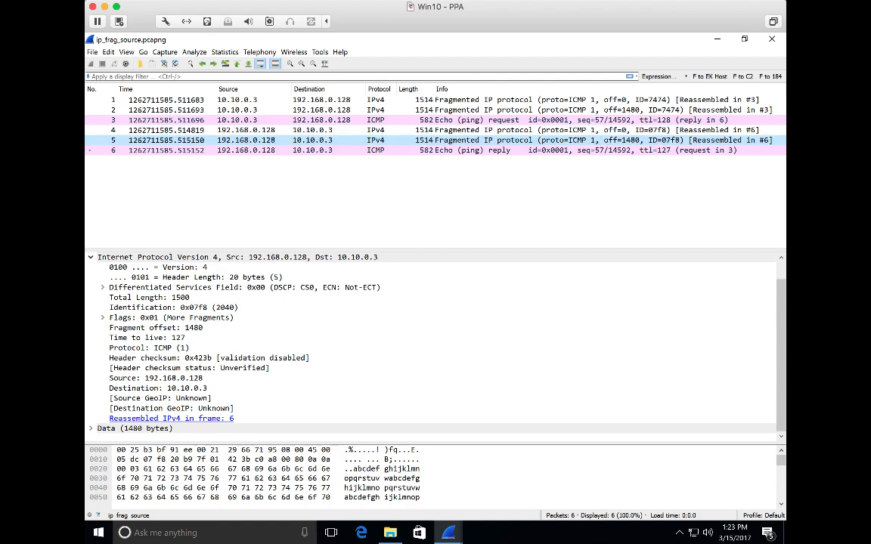
- Add the IPv4 Identification field of packet 5 as a packet list column, and widen the Length and Identification columns
click(226, 257)
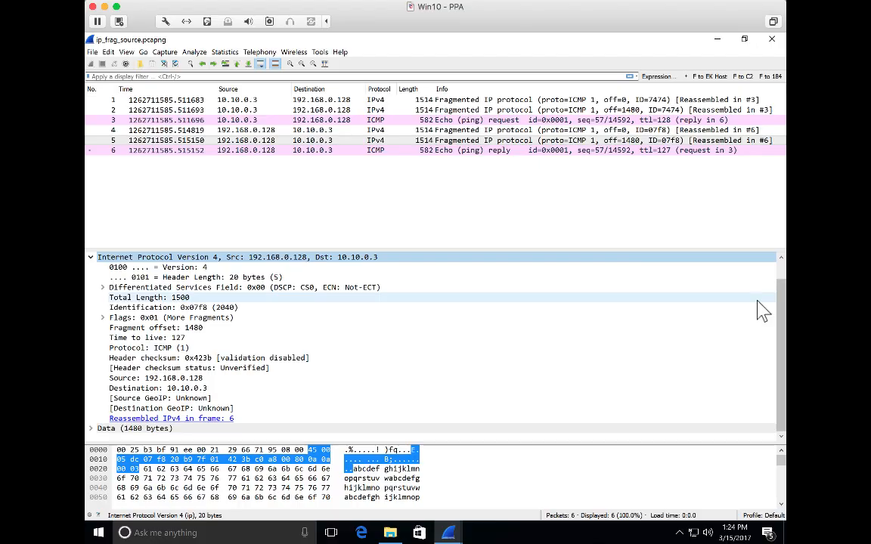
click(265, 309)
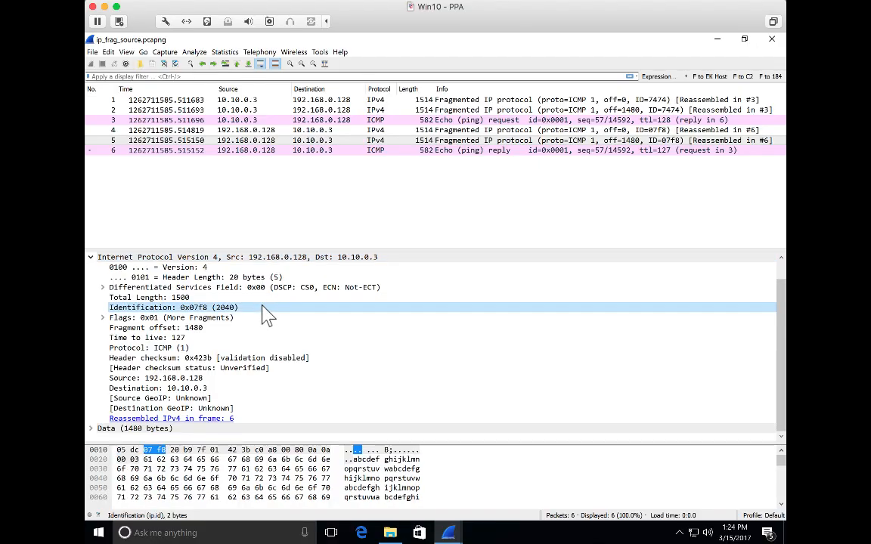
right_click(222, 310)
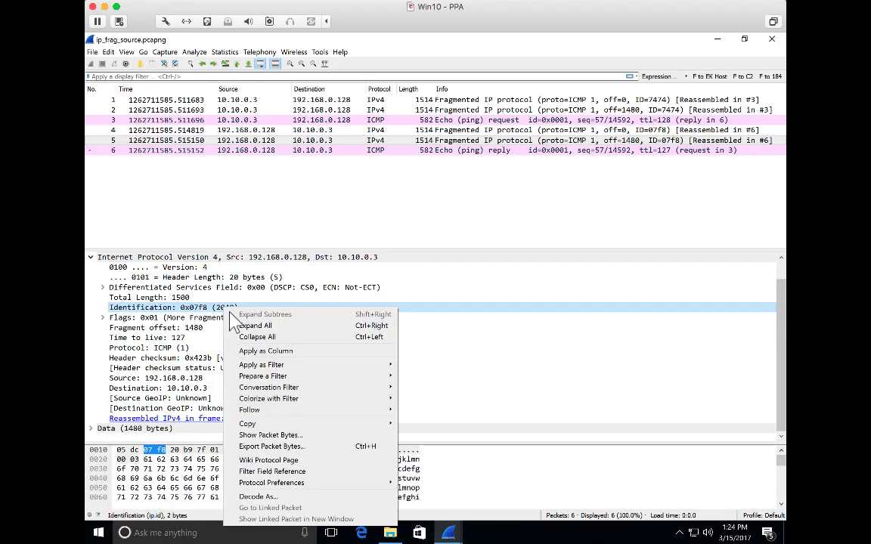
click(266, 351)
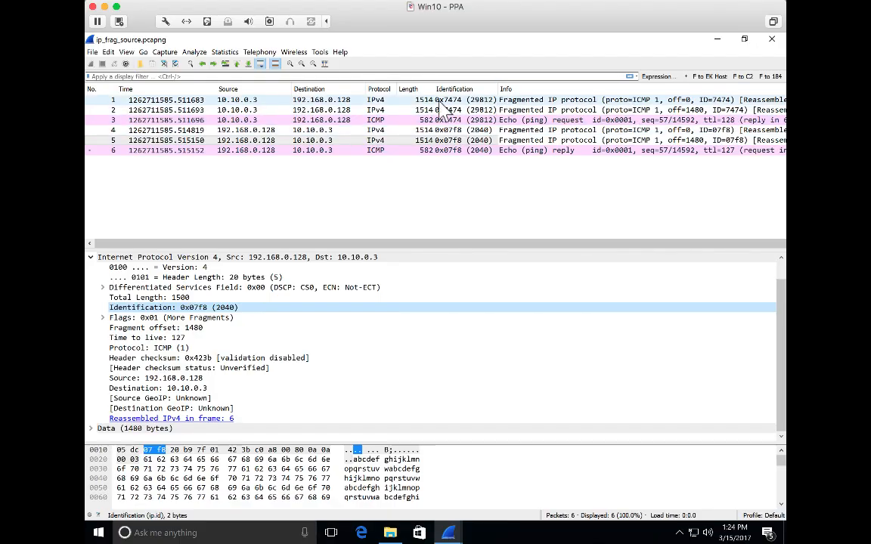
drag(437, 92, 448, 92)
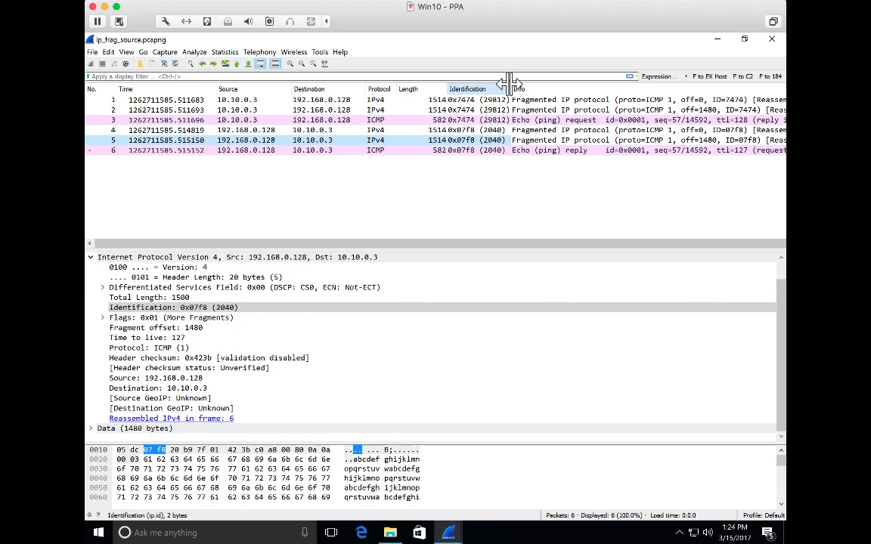
drag(511, 89, 520, 83)
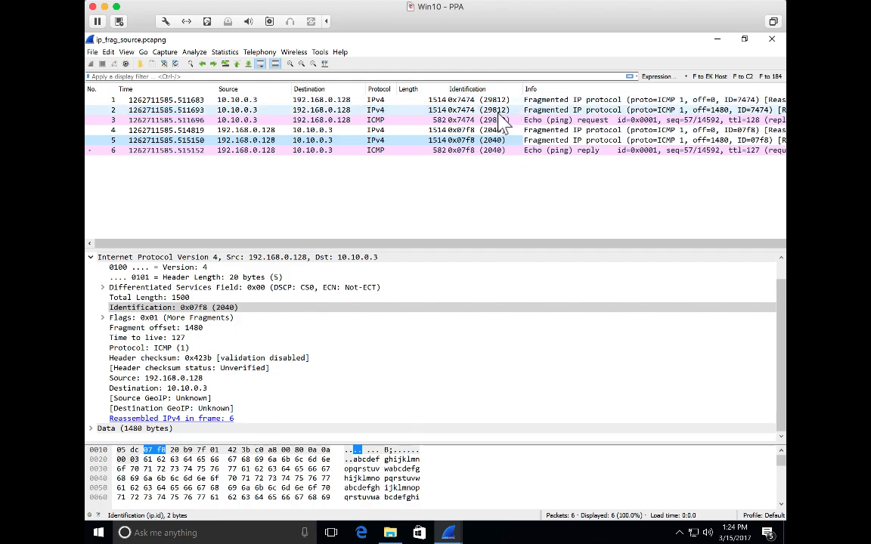